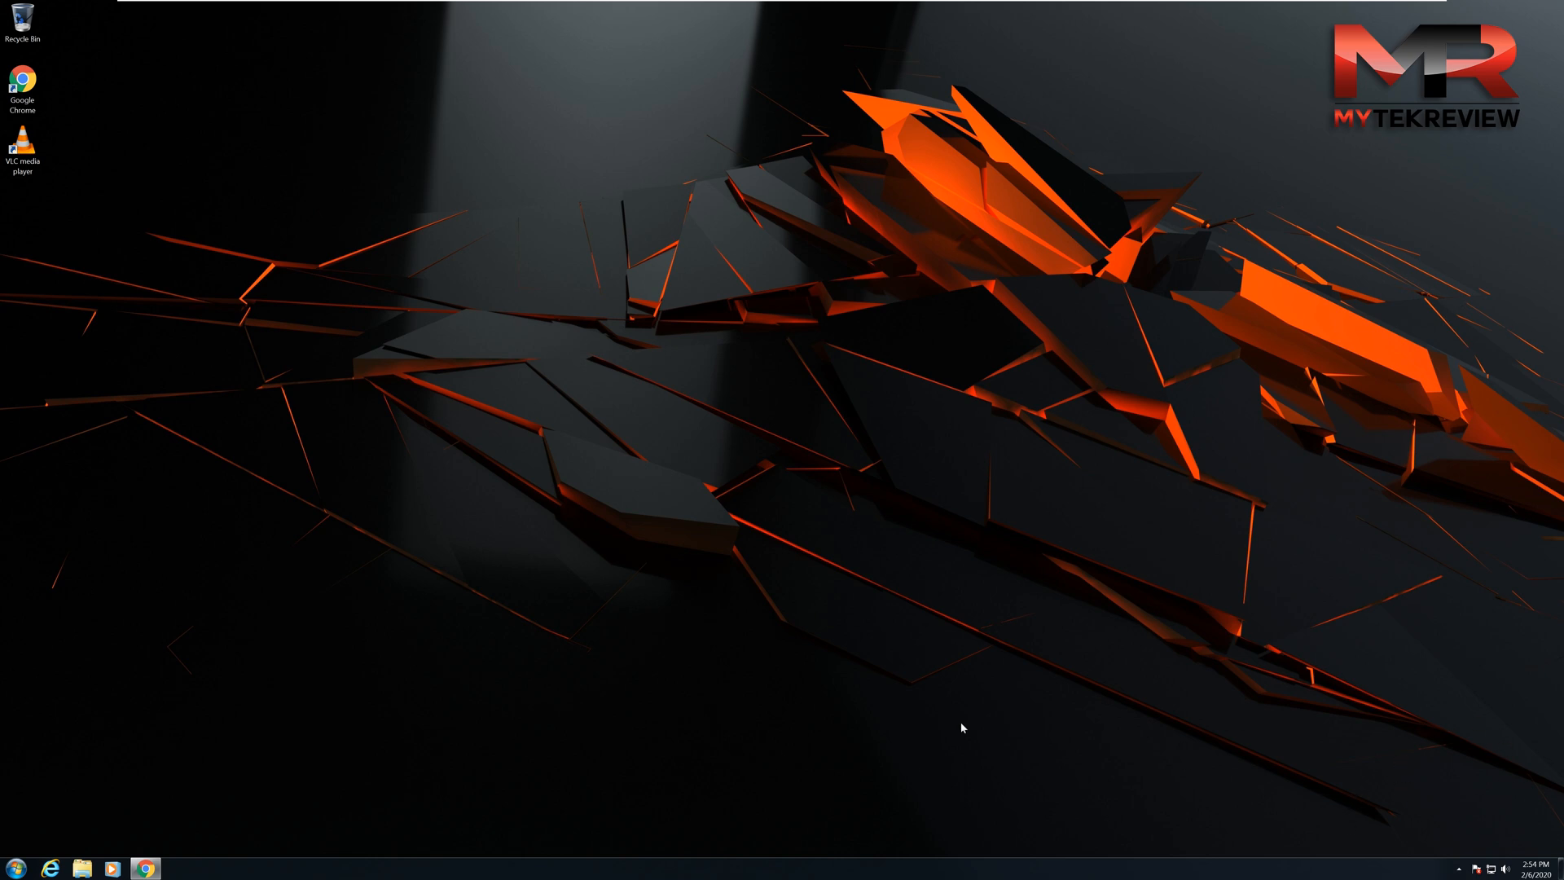
# Bring up the Computer shortcut menu from the Start menu to reach Properties.
pyautogui.click(17, 868)
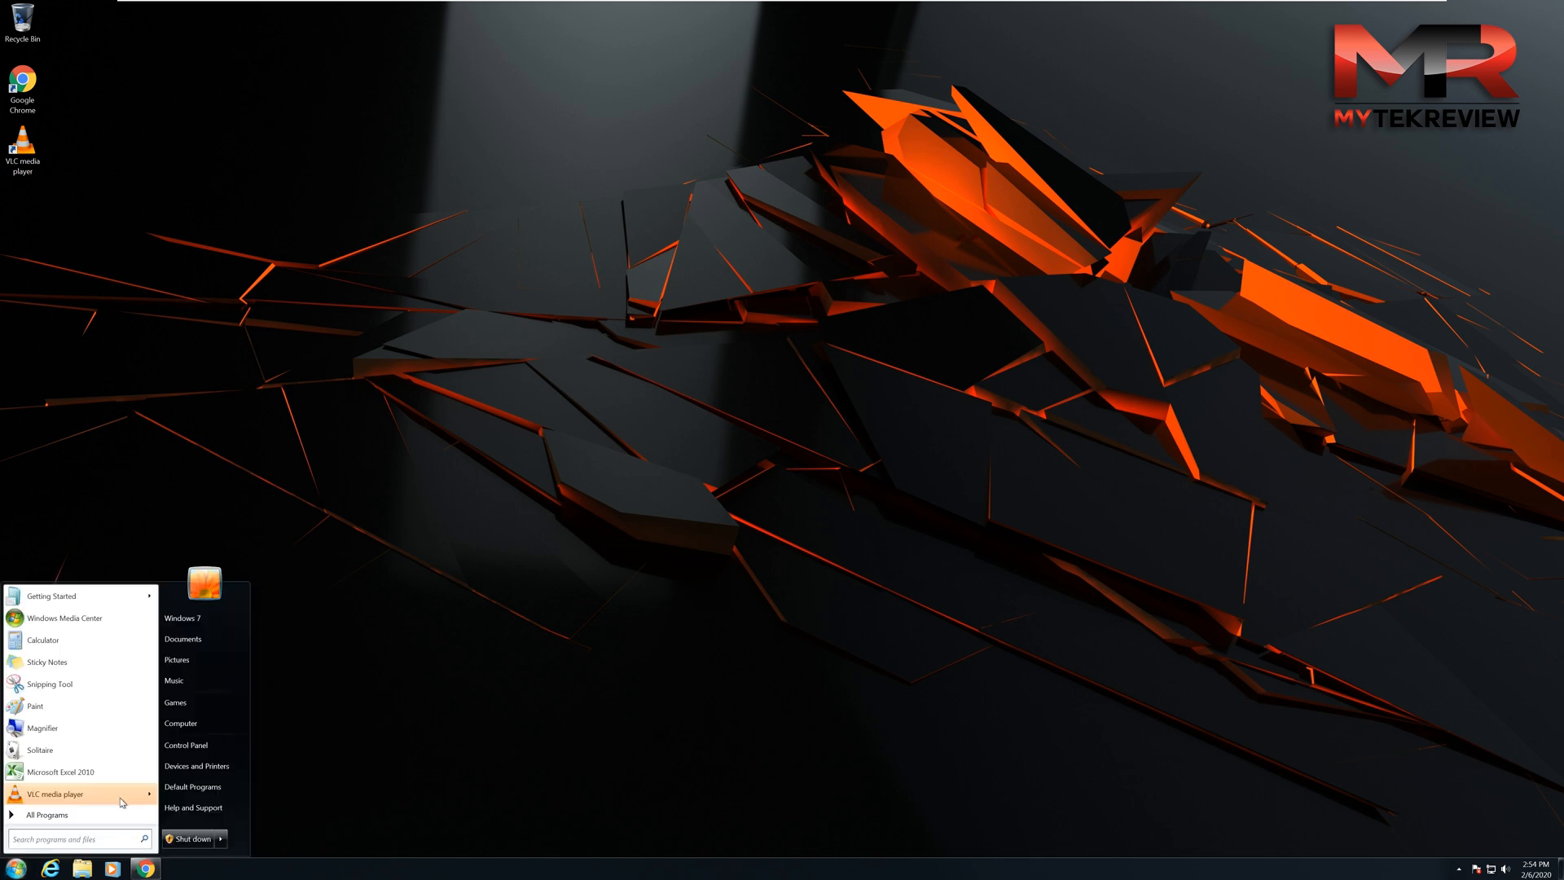
pyautogui.rightClick(179, 724)
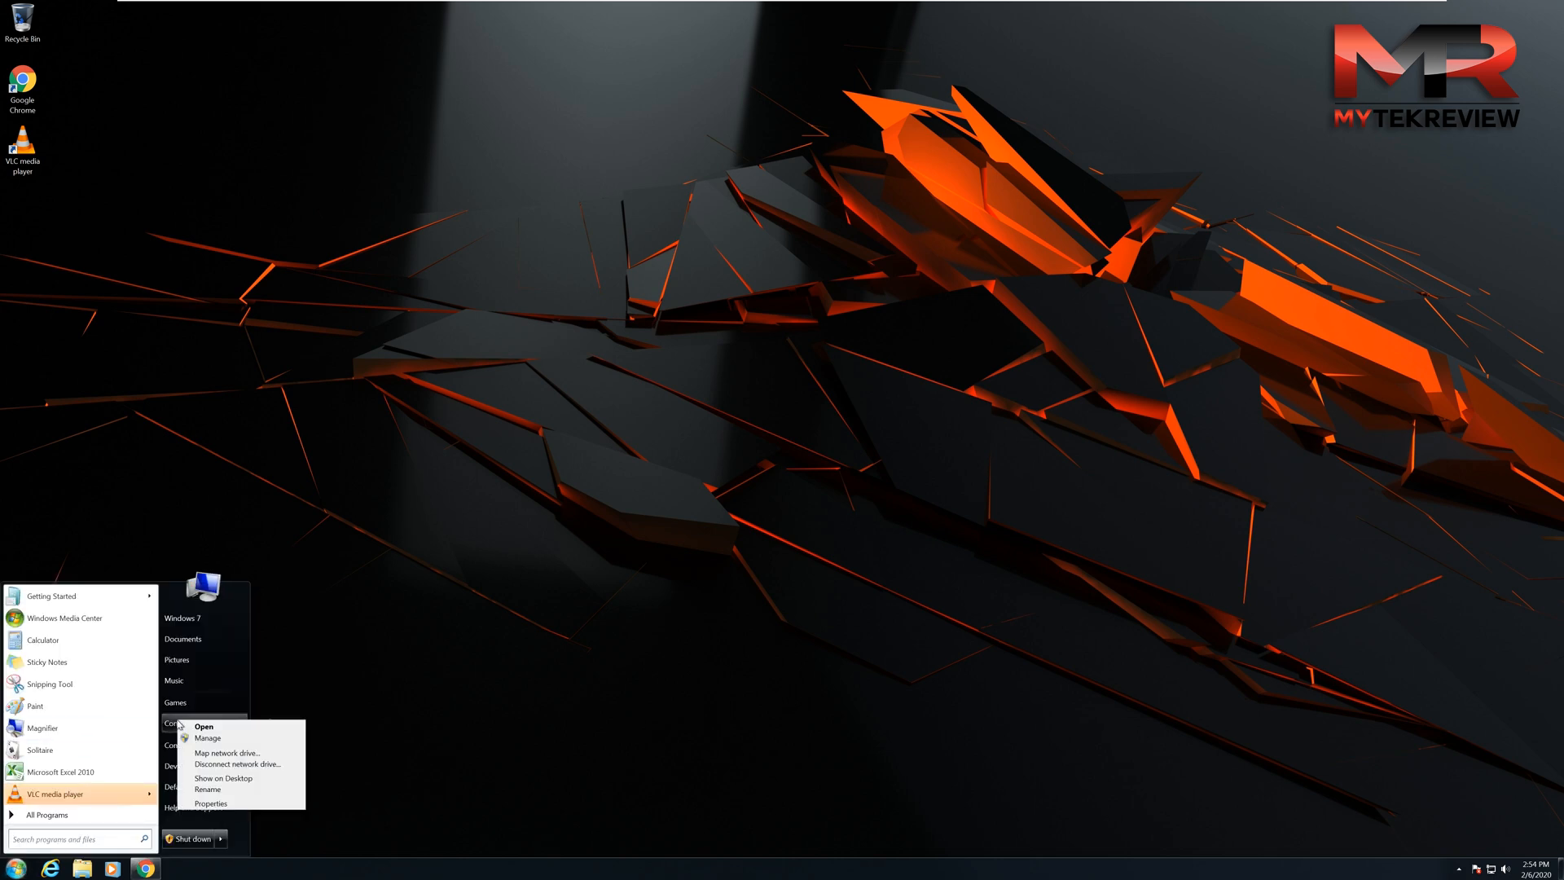
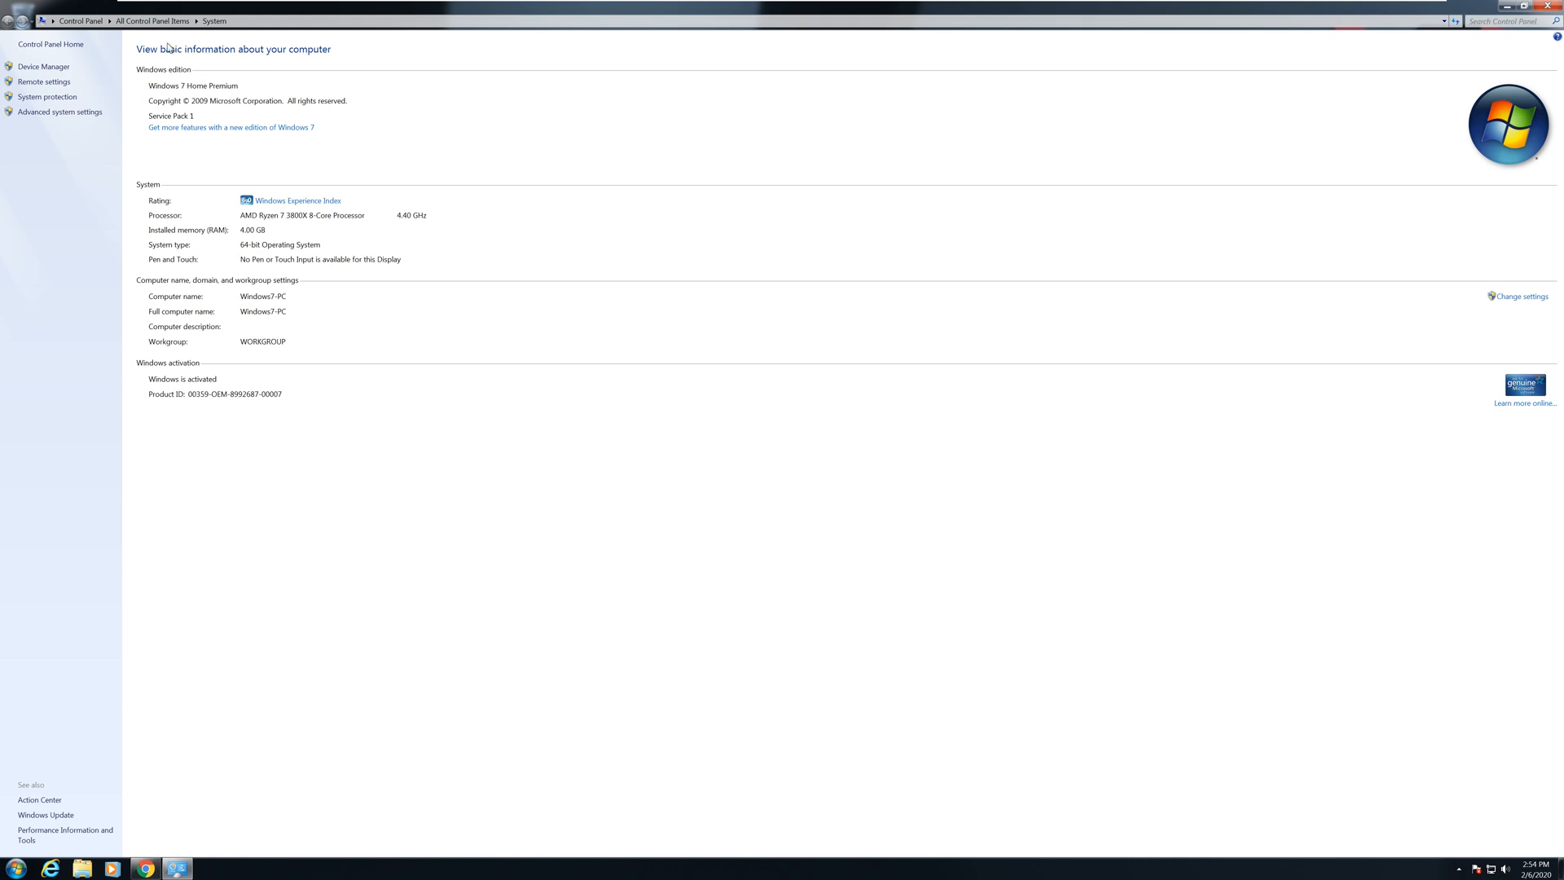
# Minimize the Control Panel System window to reveal the desktop.
pyautogui.click(1505, 6)
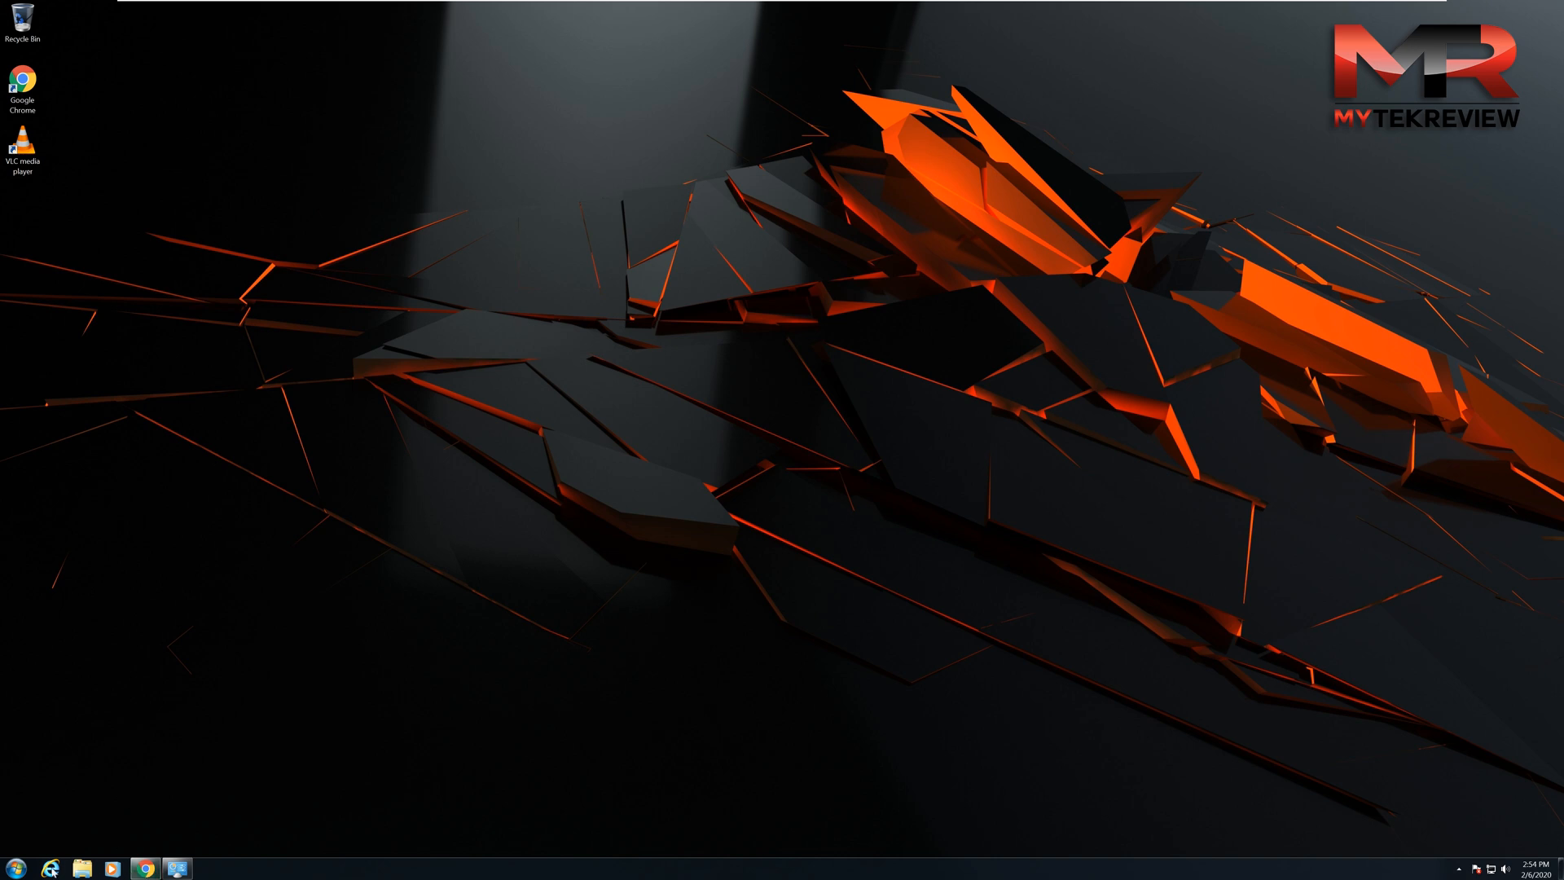
# Download the media creation tool from Microsoft's Download Windows 10 page in Chrome.
pyautogui.click(144, 868)
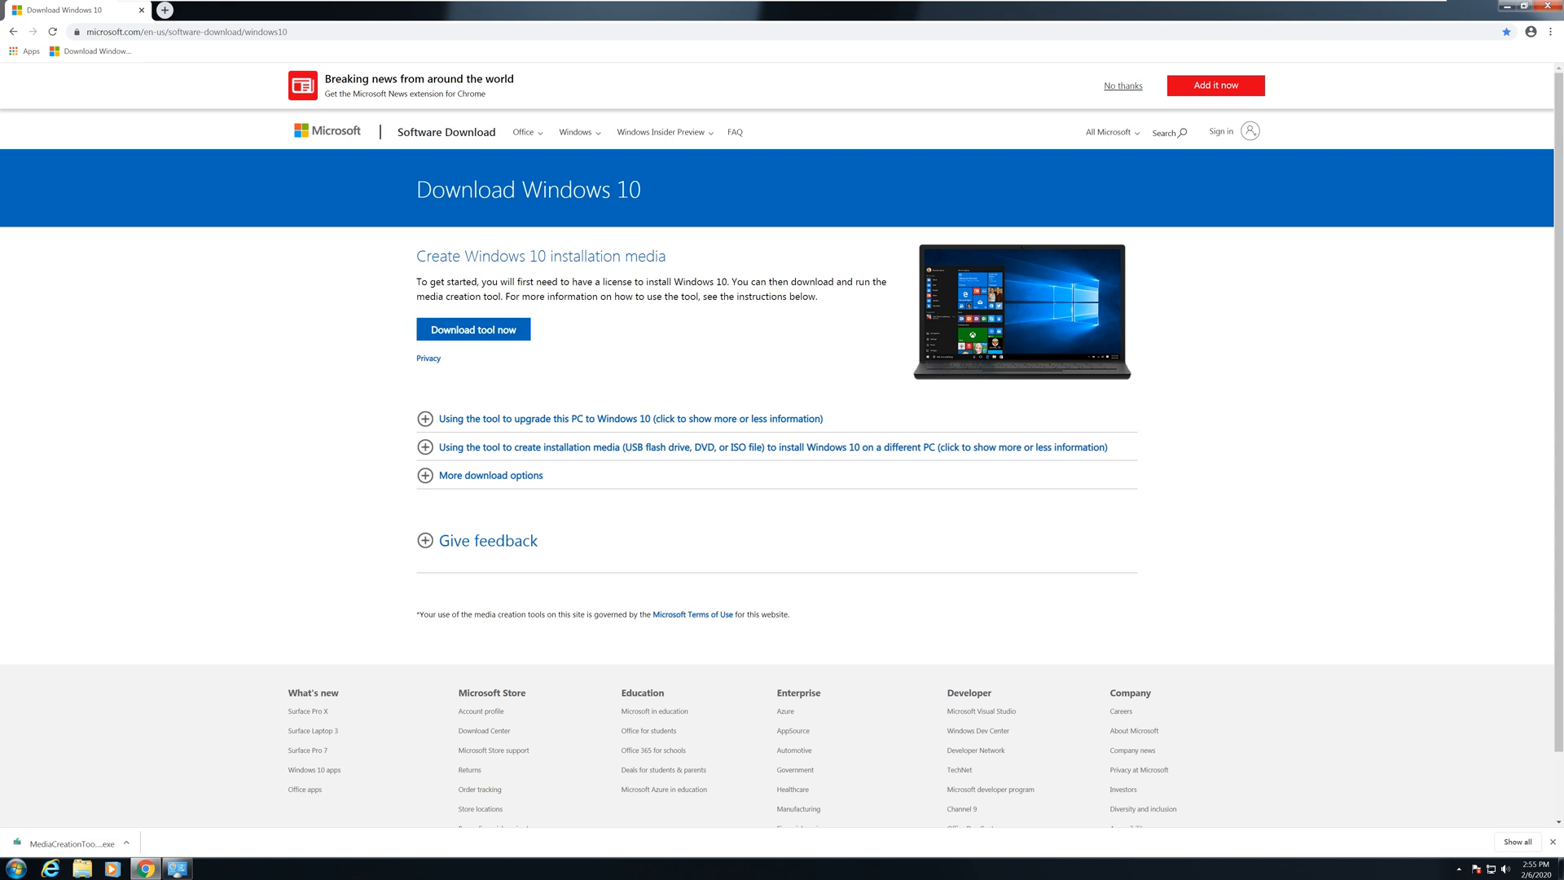
pyautogui.click(479, 338)
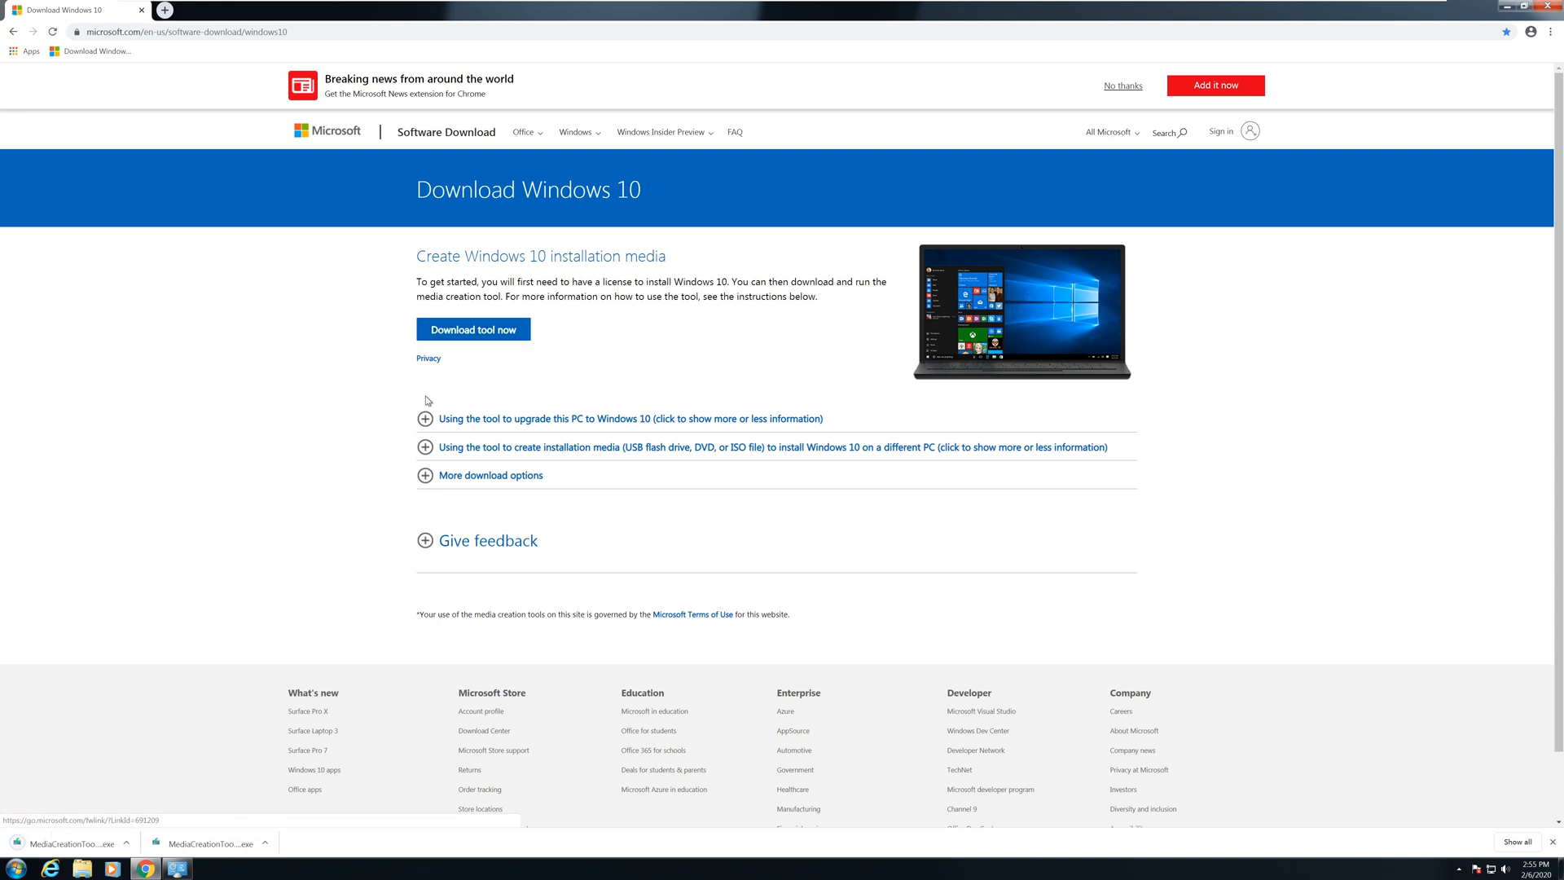
pyautogui.click(81, 869)
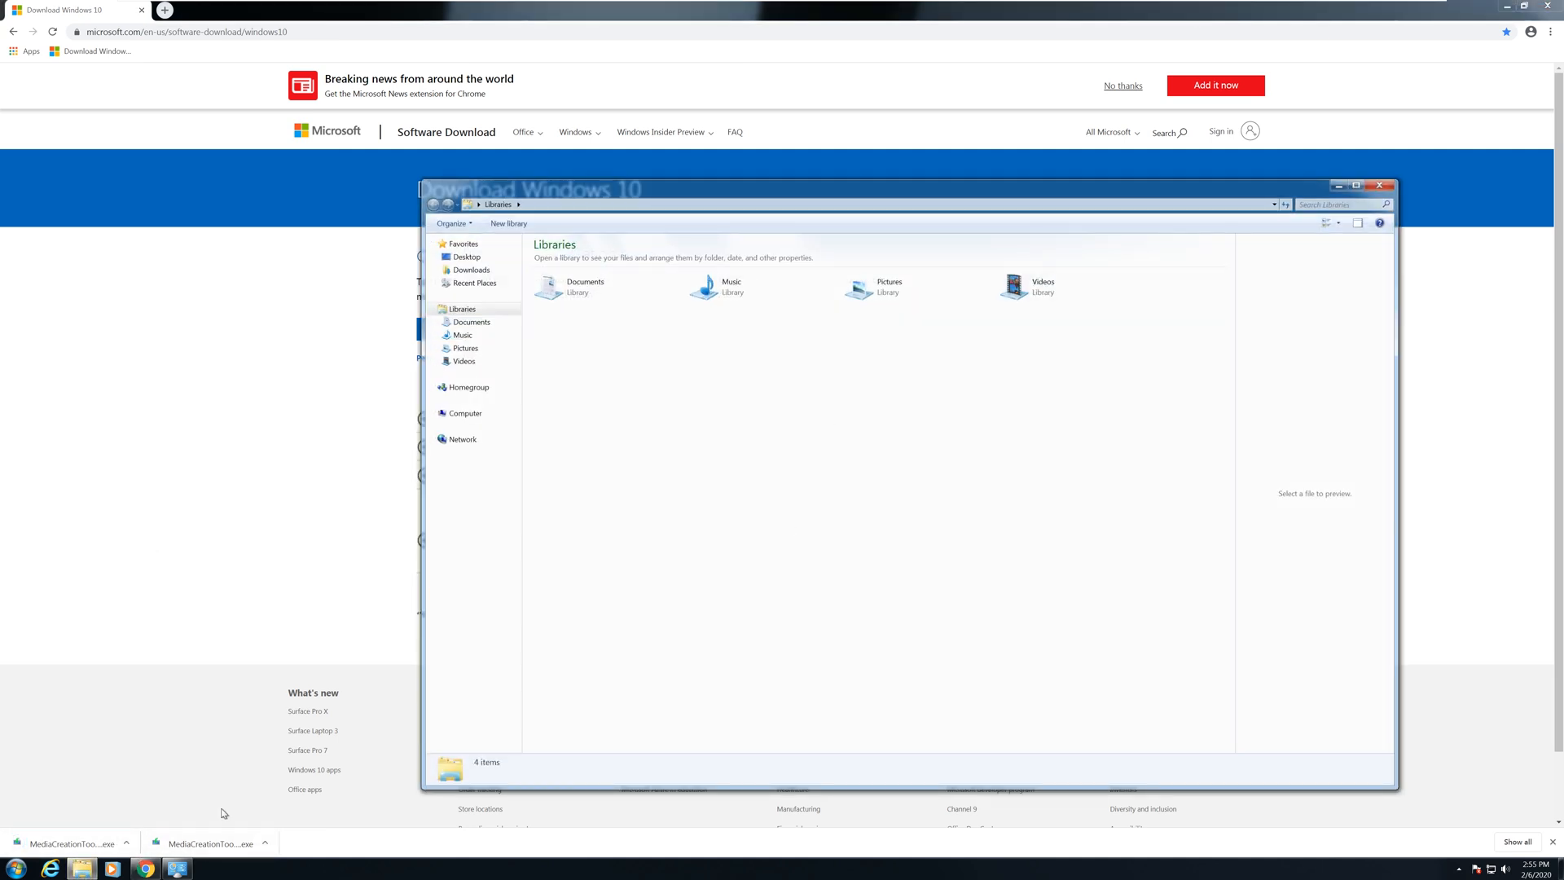
# Launch MediaCreationTool1909 from Downloads and allow it to make changes.
pyautogui.click(472, 270)
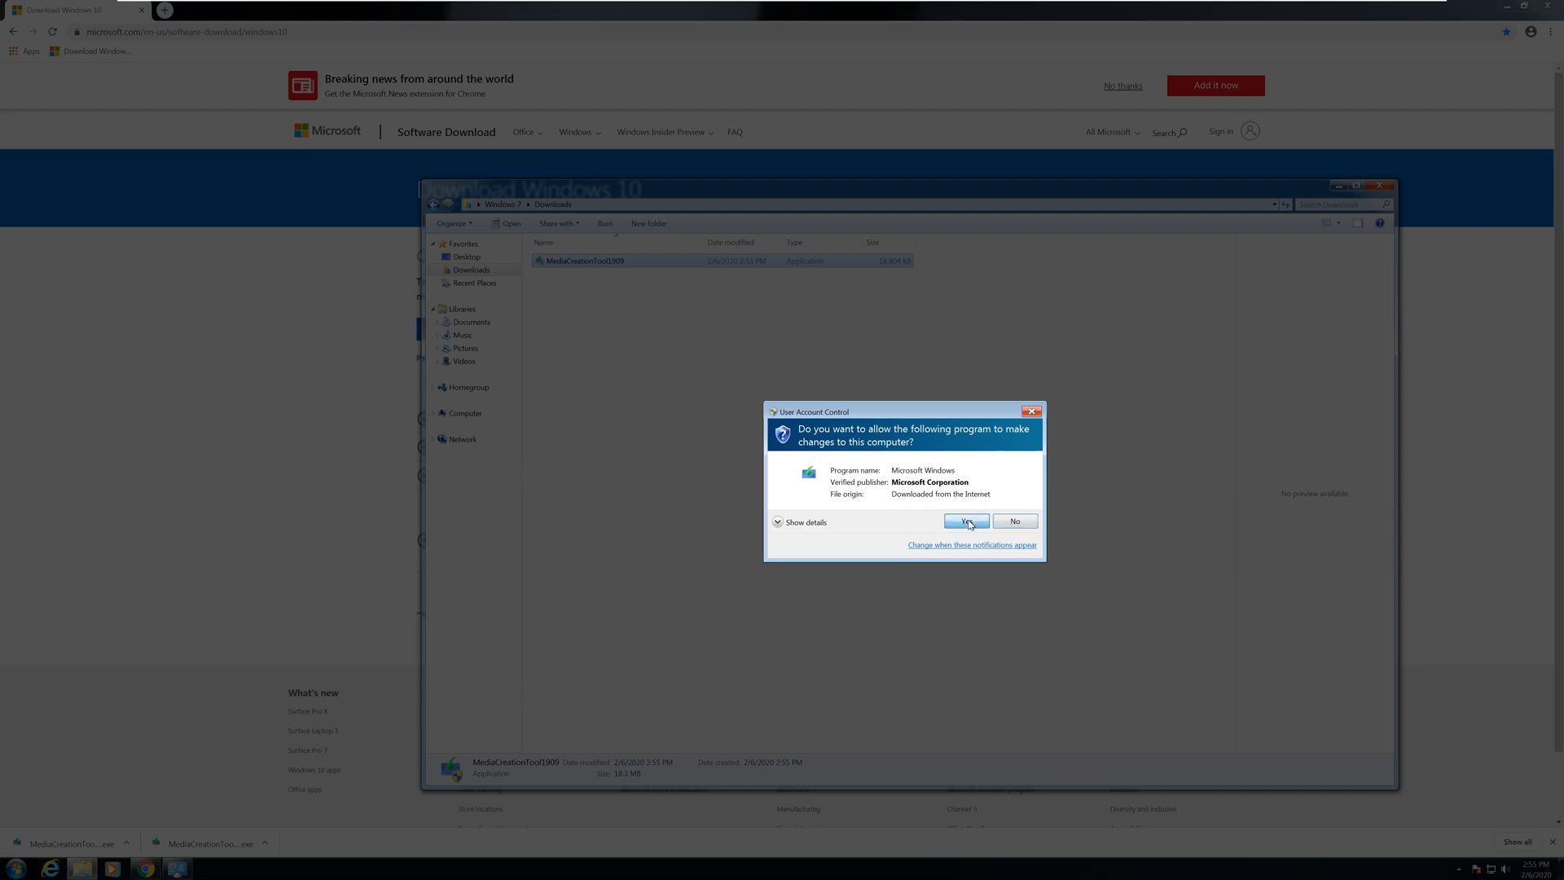
pyautogui.click(968, 523)
pyautogui.click(1382, 187)
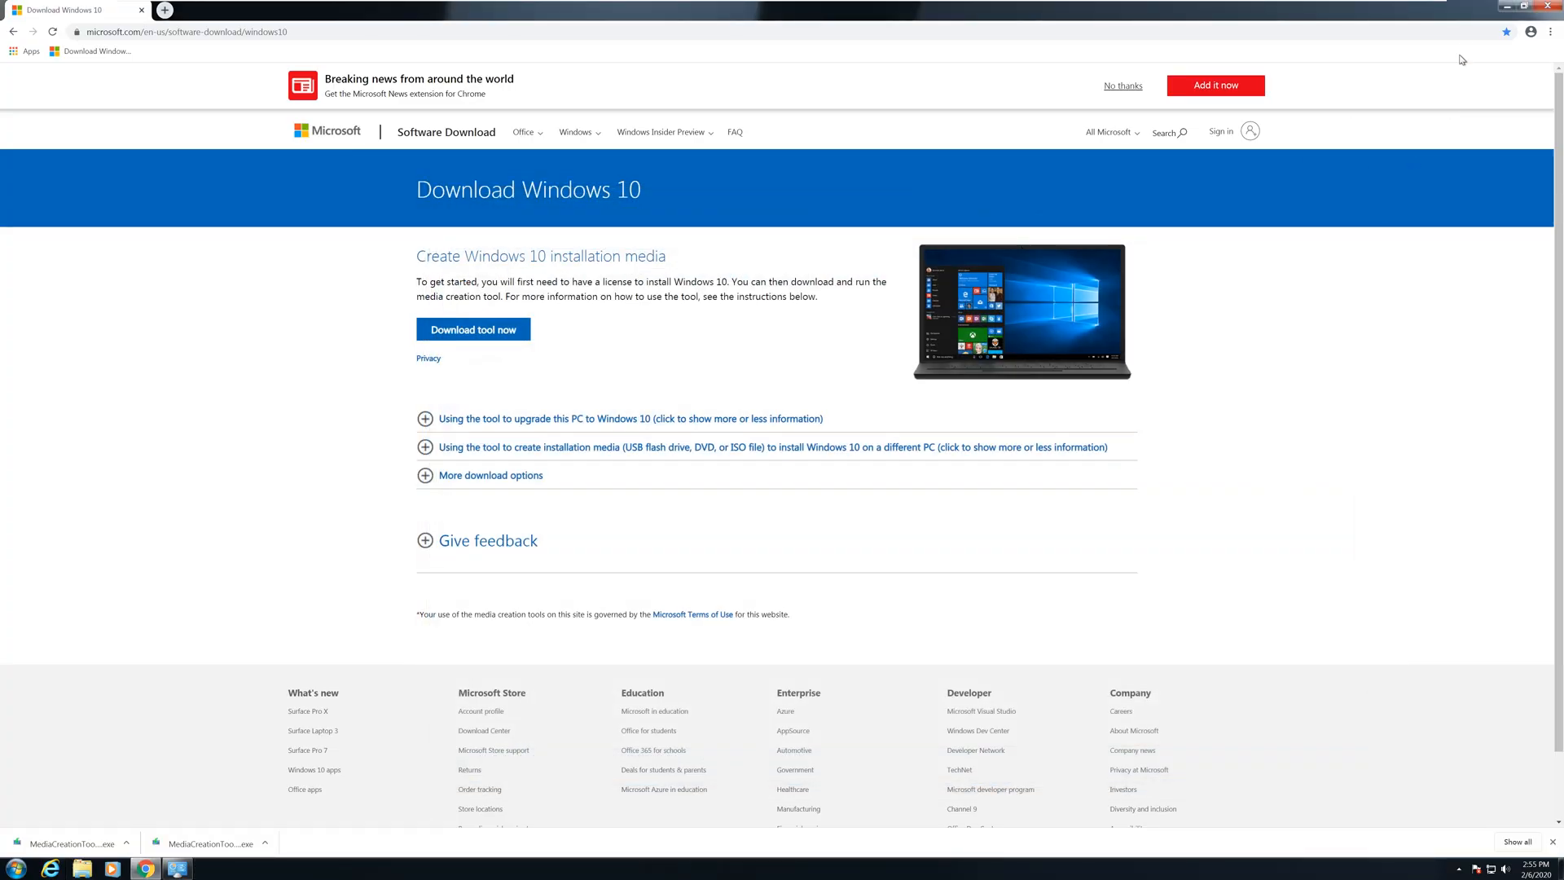
# Accept the Microsoft license terms in Windows 10 Setup.
pyautogui.click(1549, 6)
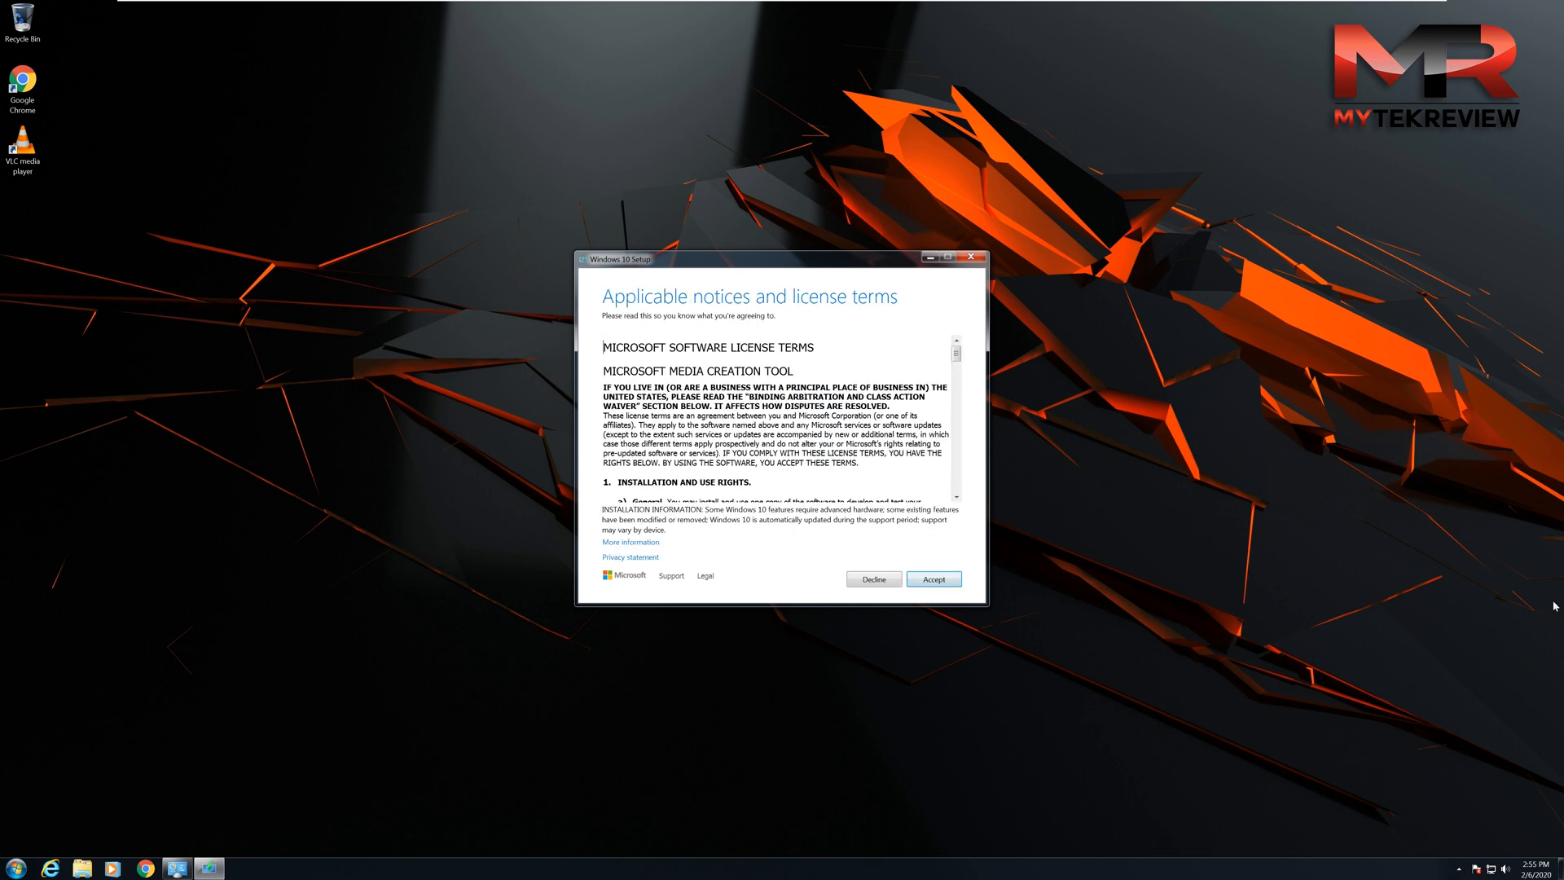
pyautogui.click(926, 574)
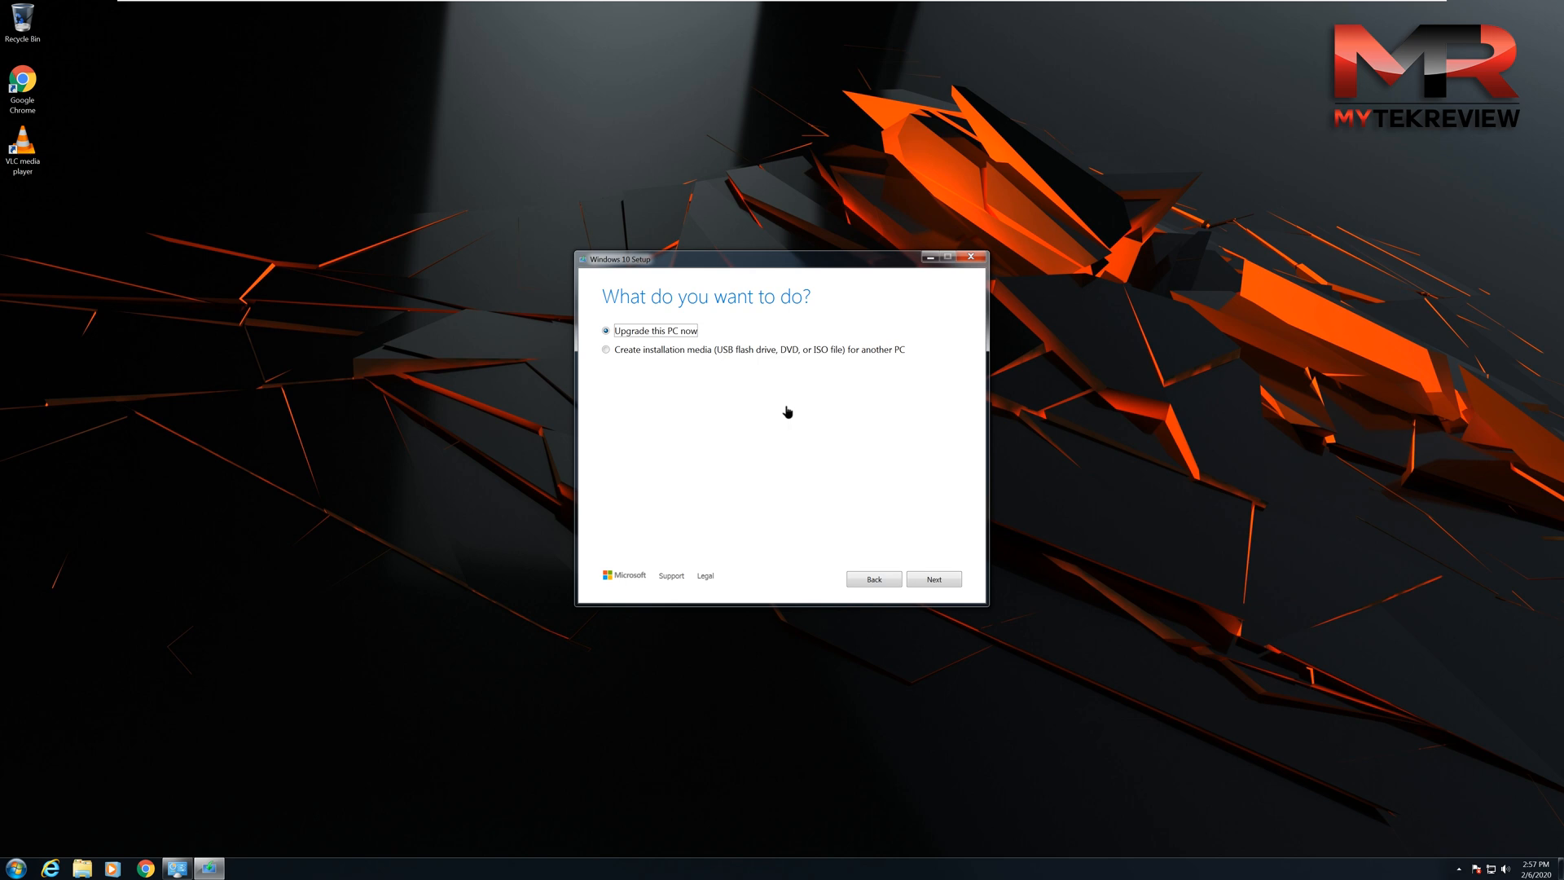
# Proceed with 'Upgrade this PC now' so setup downloads Windows 10.
pyautogui.click(949, 586)
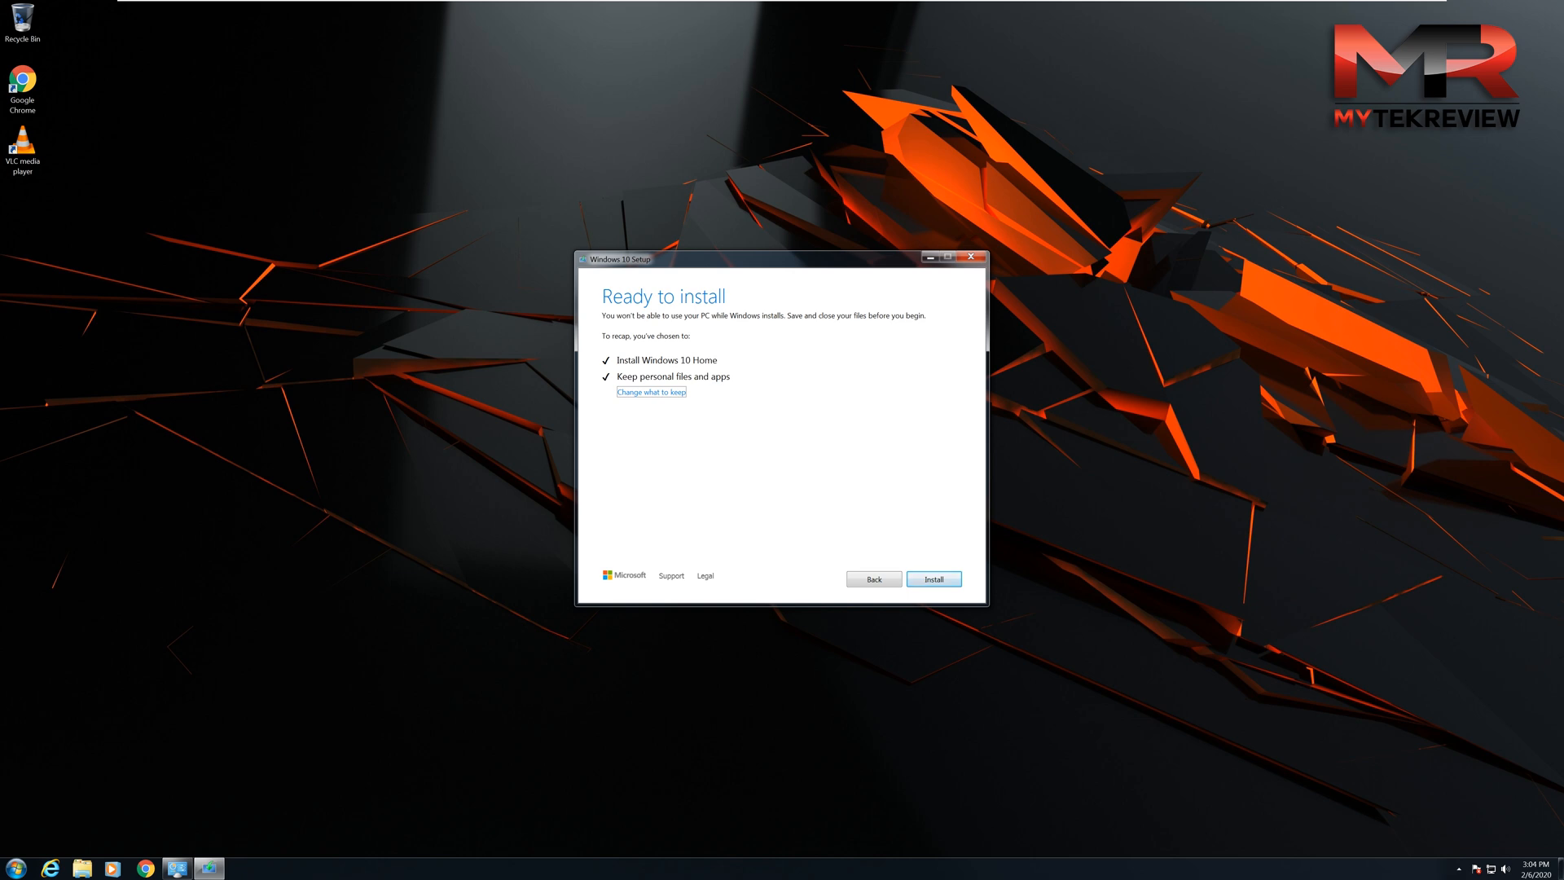
# Start installing Windows 10 Home keeping personal files and apps.
pyautogui.click(934, 580)
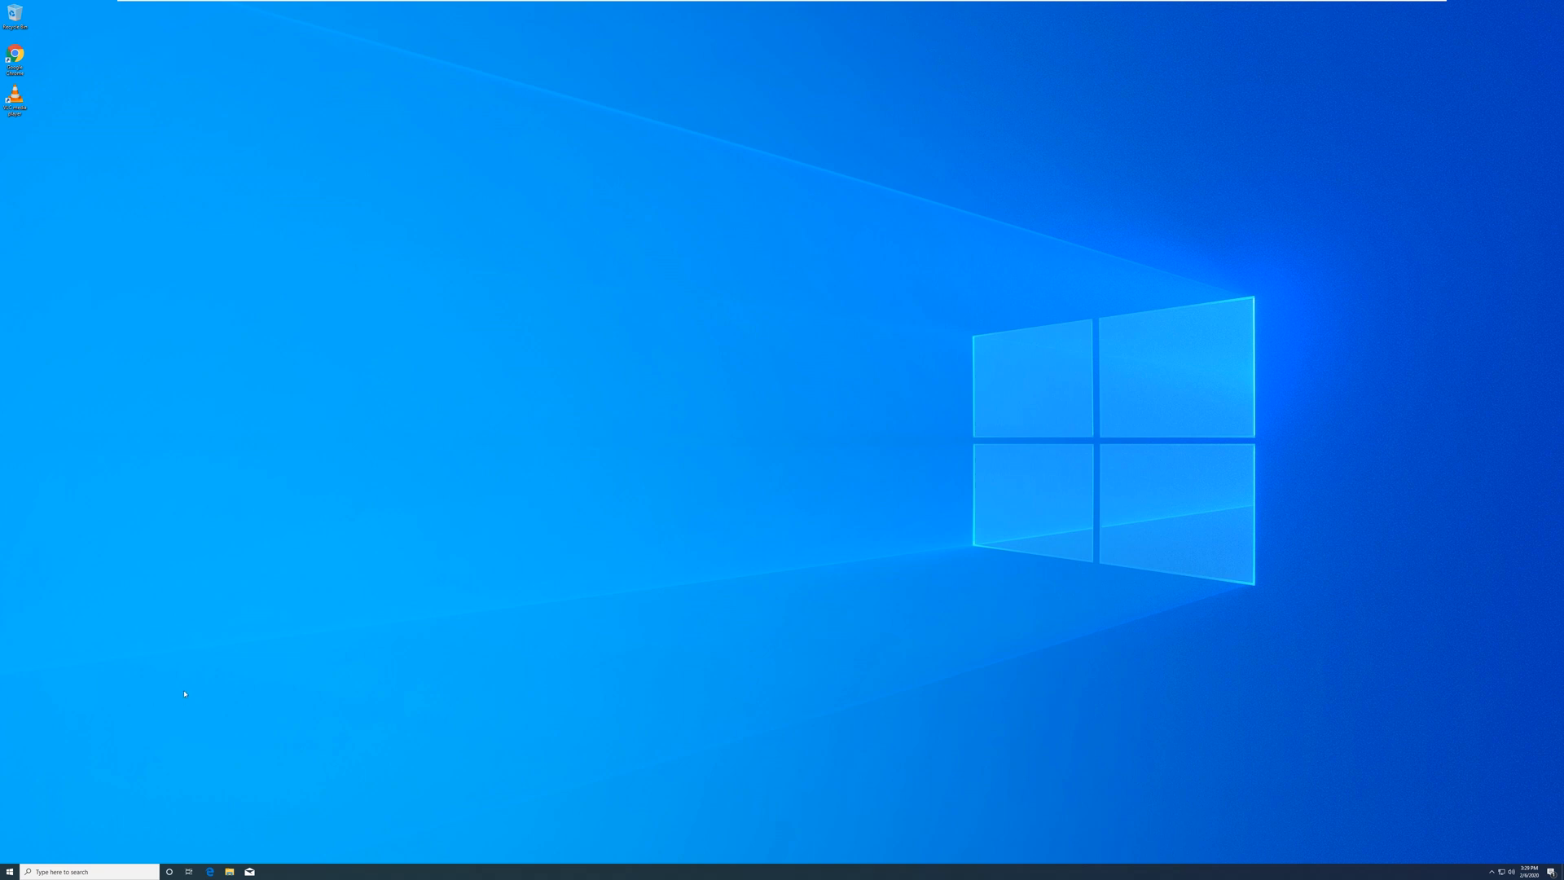
# Show the Start menu on the upgraded Windows 10 desktop.
pyautogui.click(13, 874)
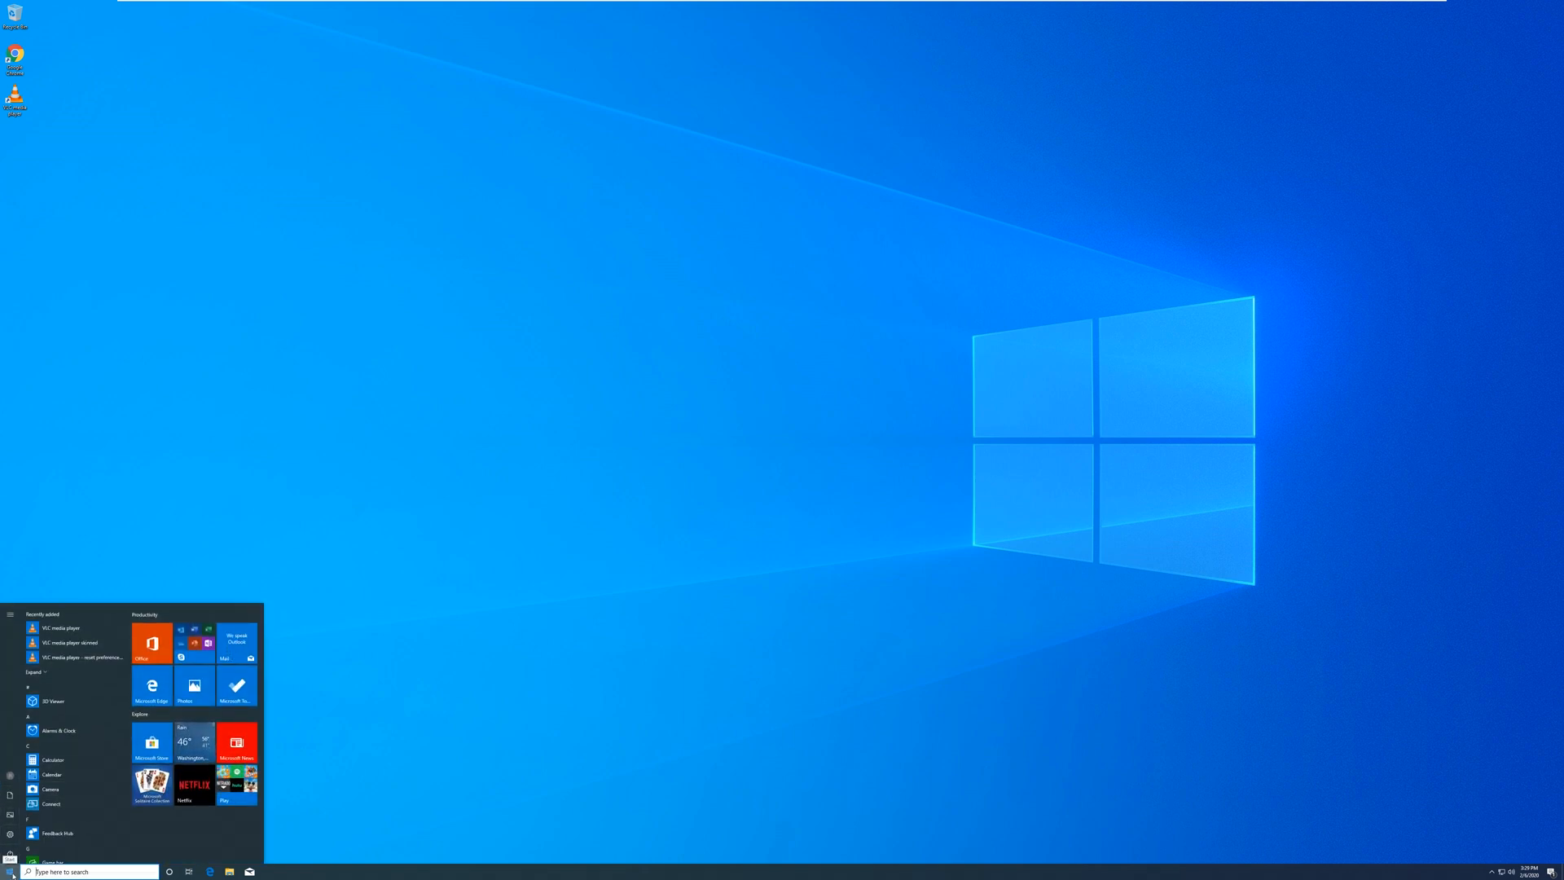
# Dismiss the Start menu and bring up File Explorer at Quick access.
pyautogui.click(14, 875)
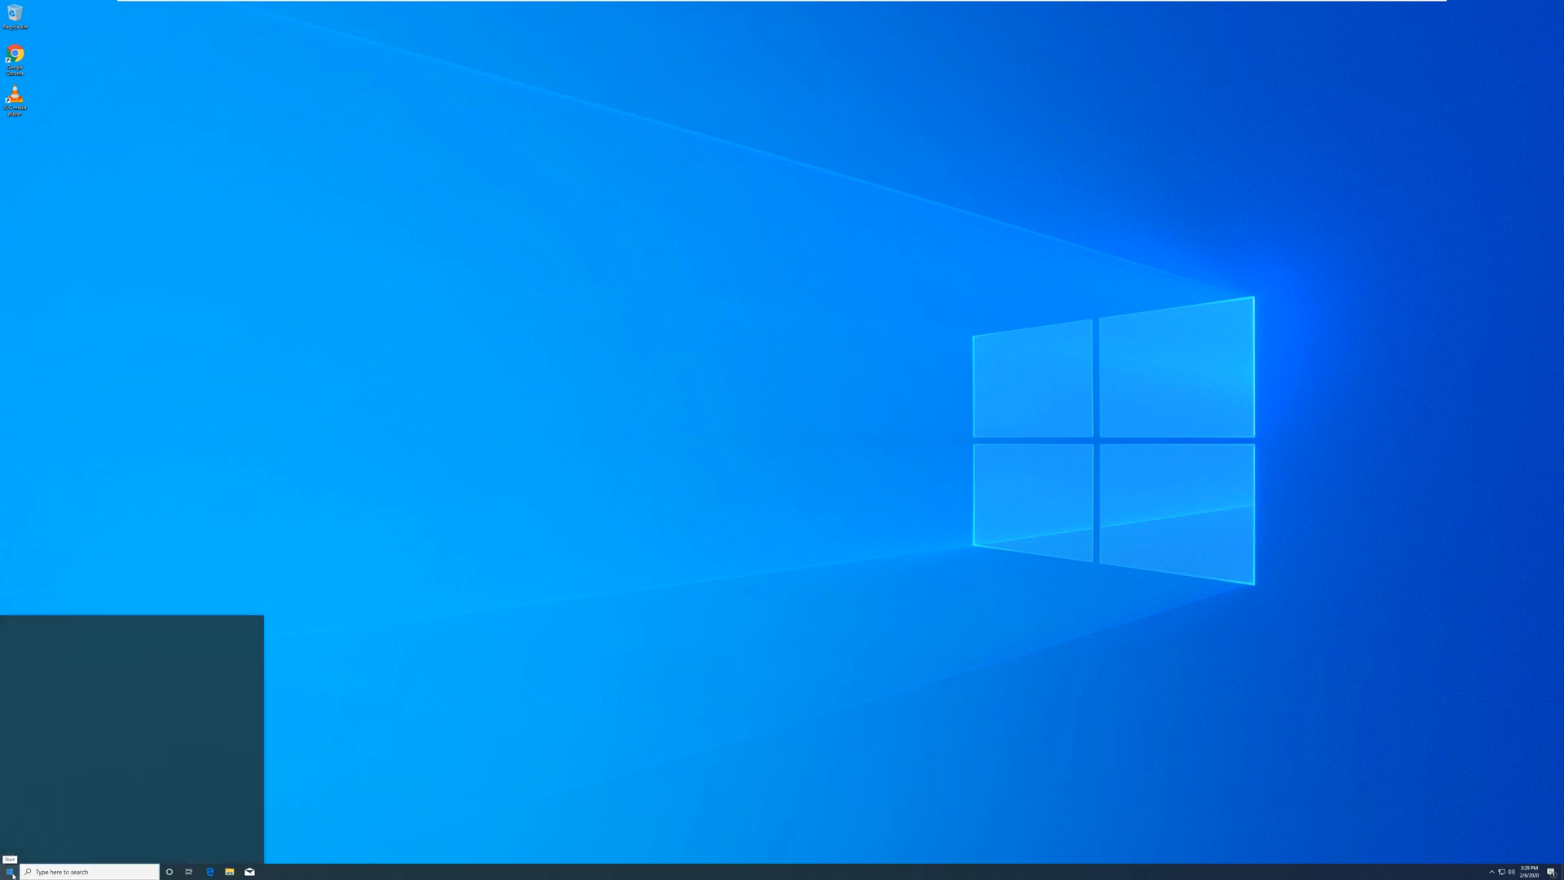
pyautogui.click(229, 872)
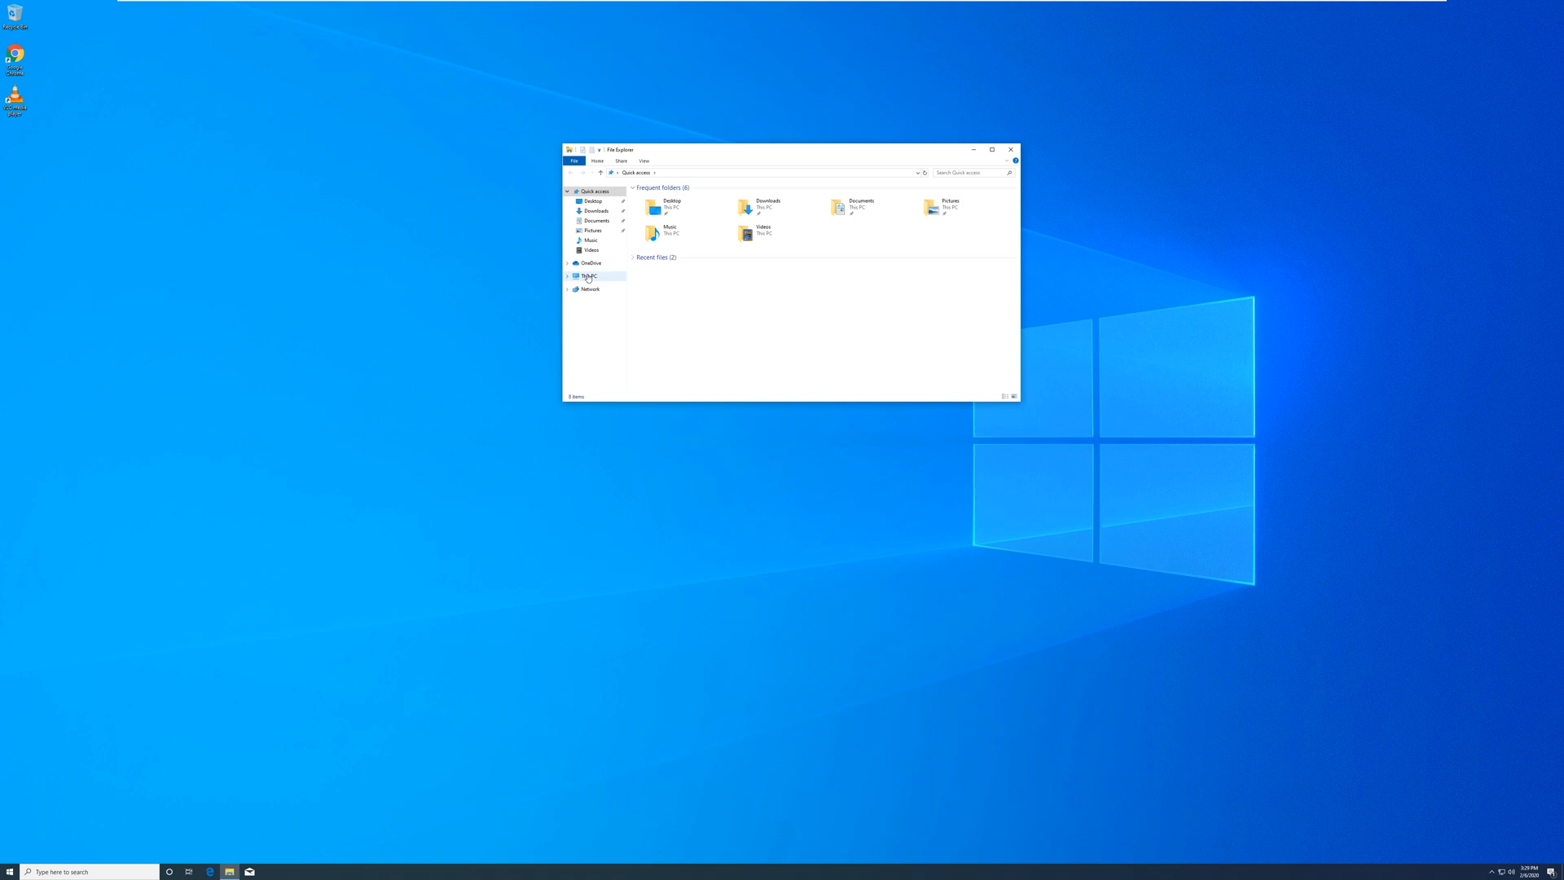
# Show This PC's System properties maximized, confirming Windows 10 Home is activated.
pyautogui.rightClick(587, 278)
pyautogui.click(626, 382)
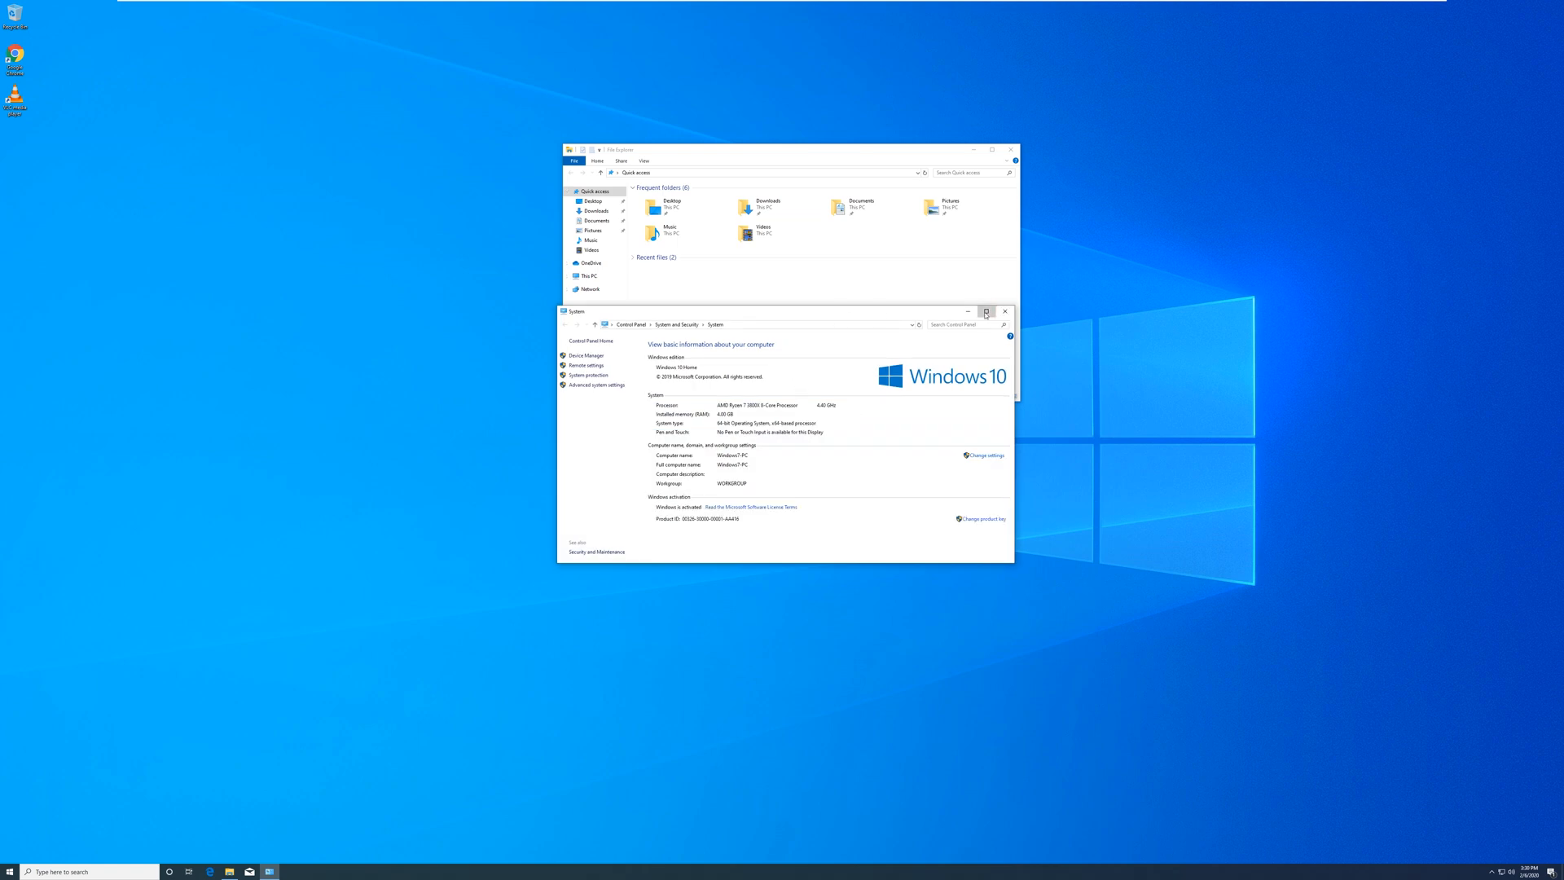
pyautogui.click(987, 311)
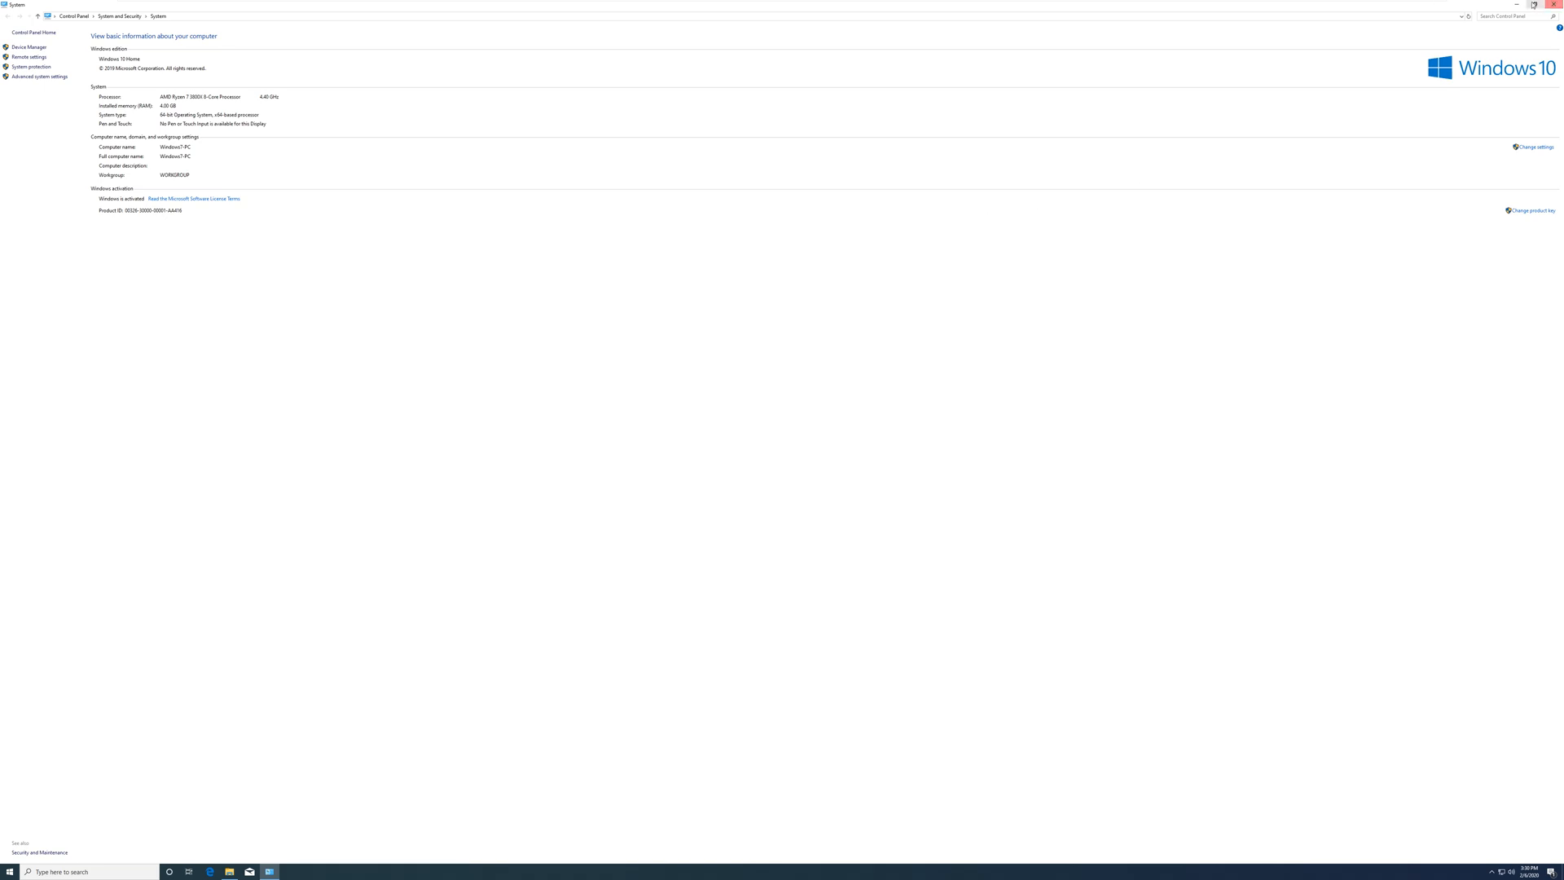
# Check Documents, Pictures and Downloads still hold their files, then close File Explorer.
pyautogui.click(1552, 5)
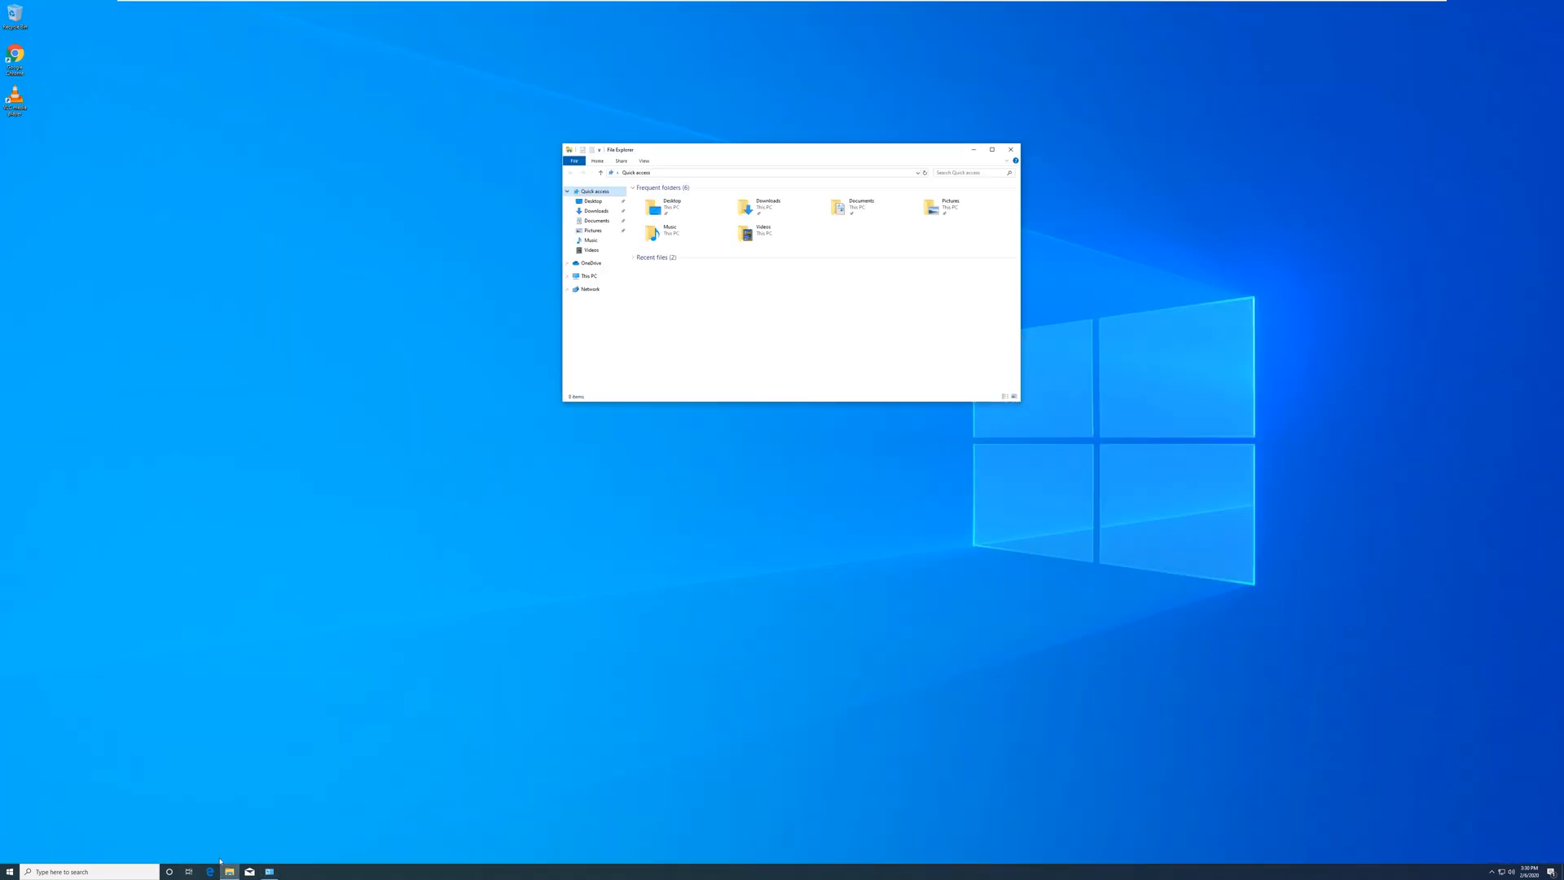
pyautogui.click(596, 221)
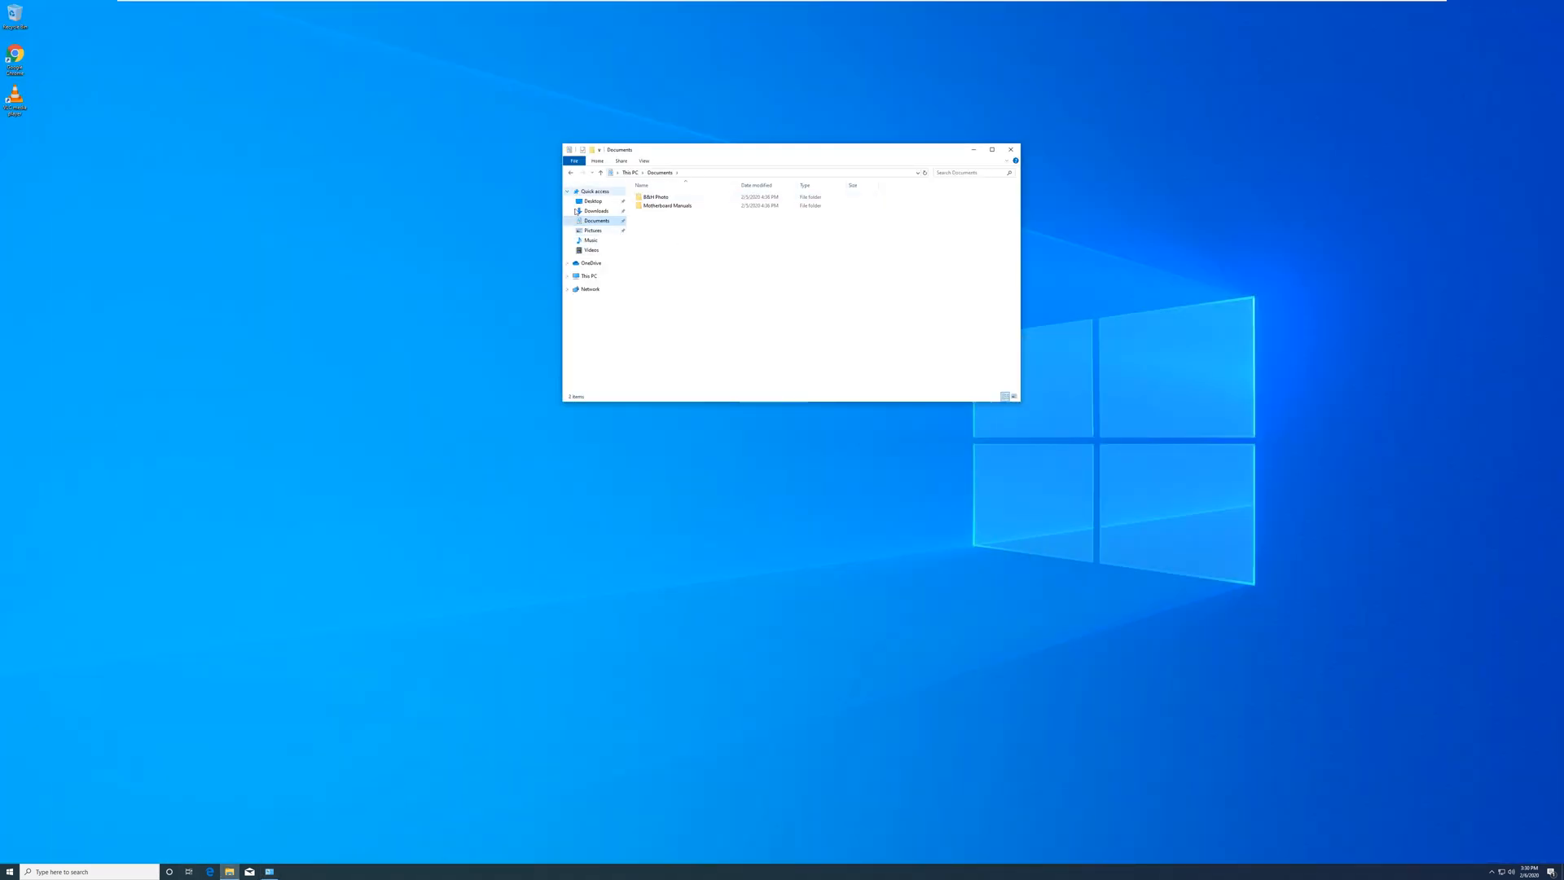
pyautogui.click(593, 230)
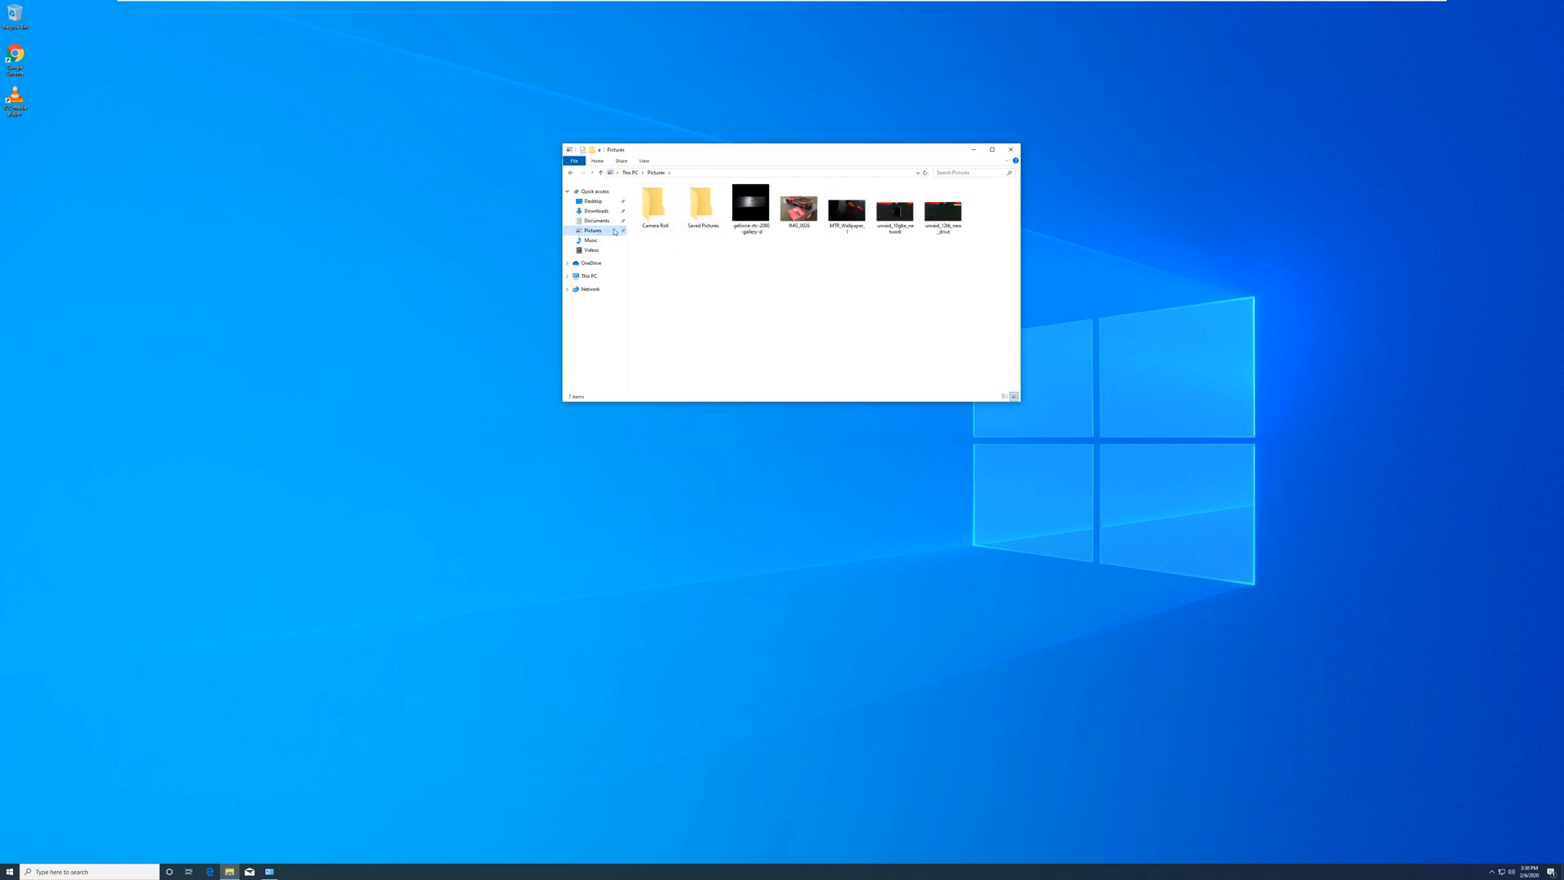
pyautogui.click(596, 210)
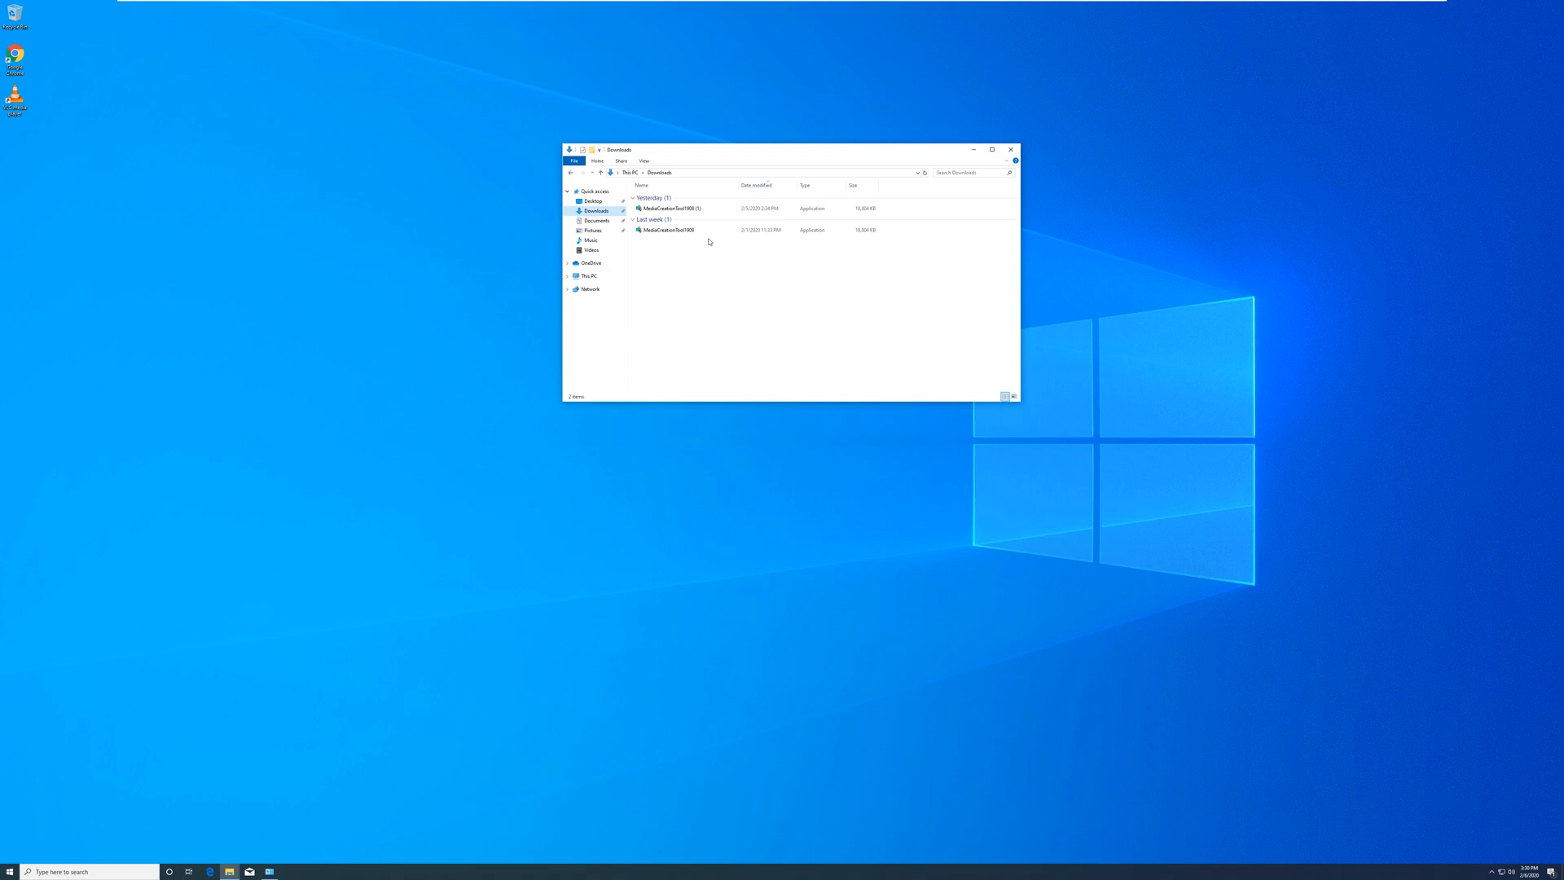
pyautogui.click(1009, 150)
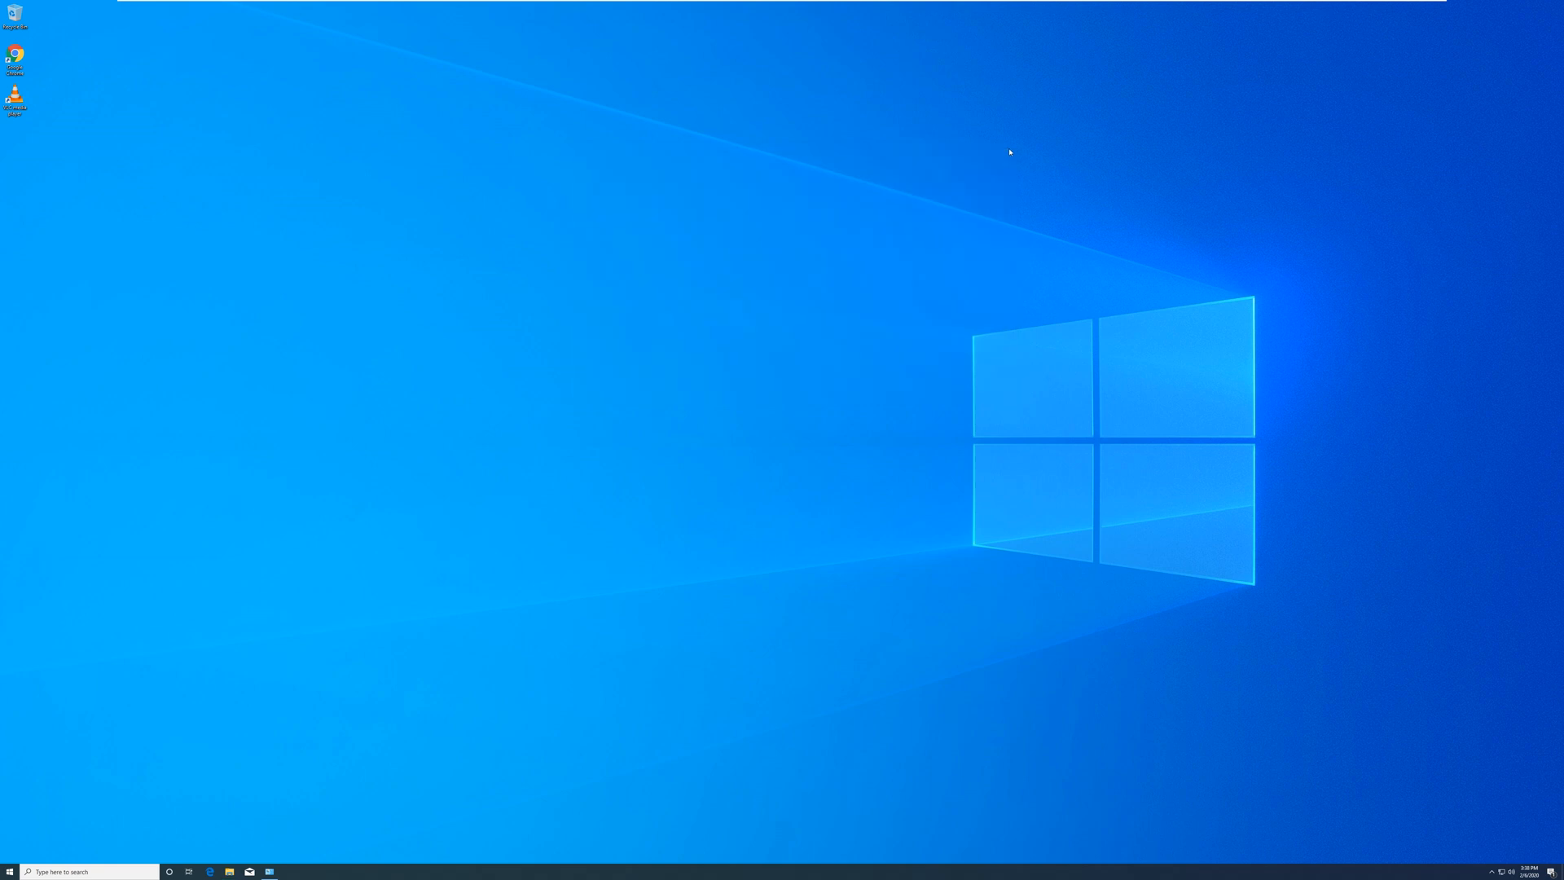